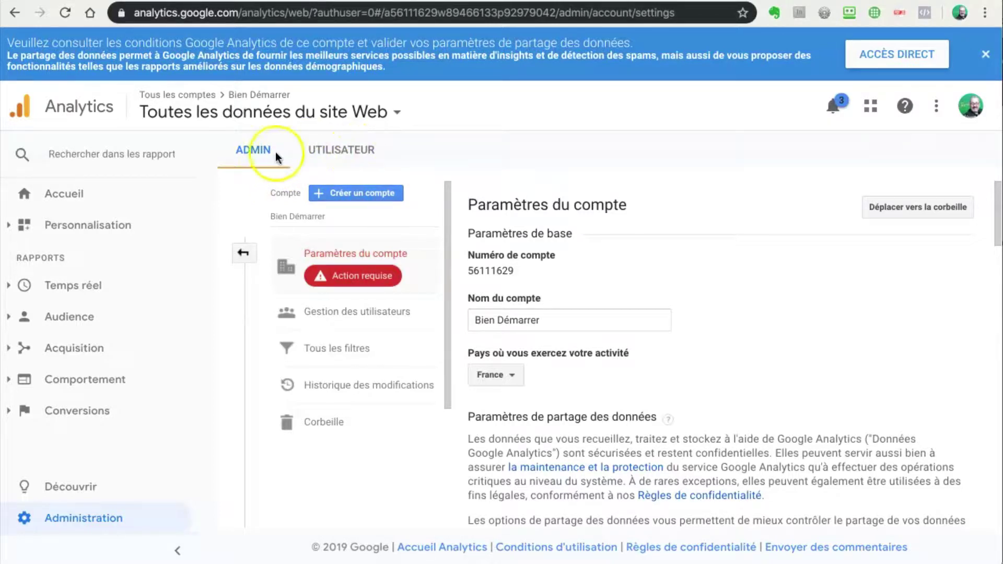
Review the user settings page, including the language, default date range and e-mail communication options
click(344, 150)
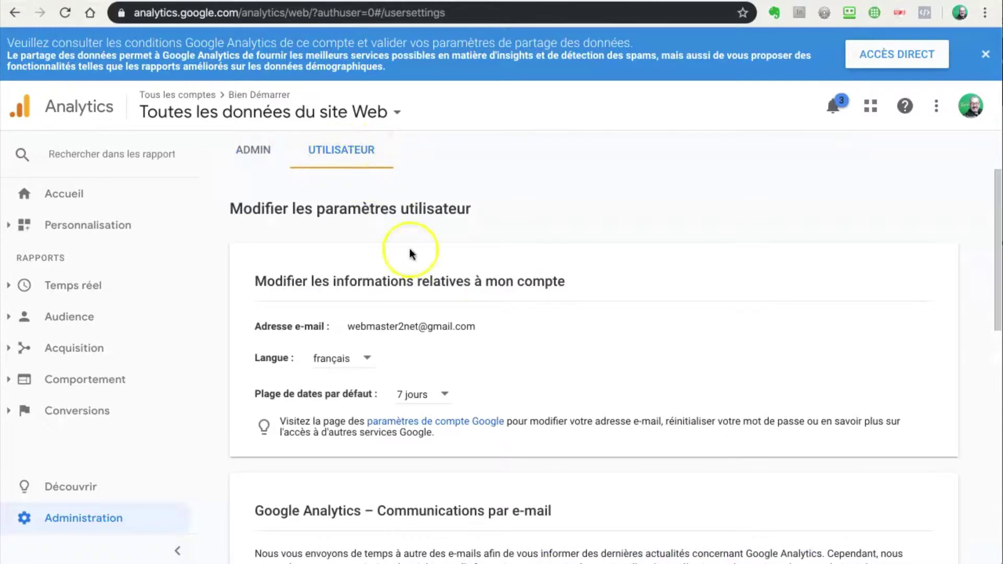
scroll(542, 358, down, 4)
scroll(531, 336, up, 4)
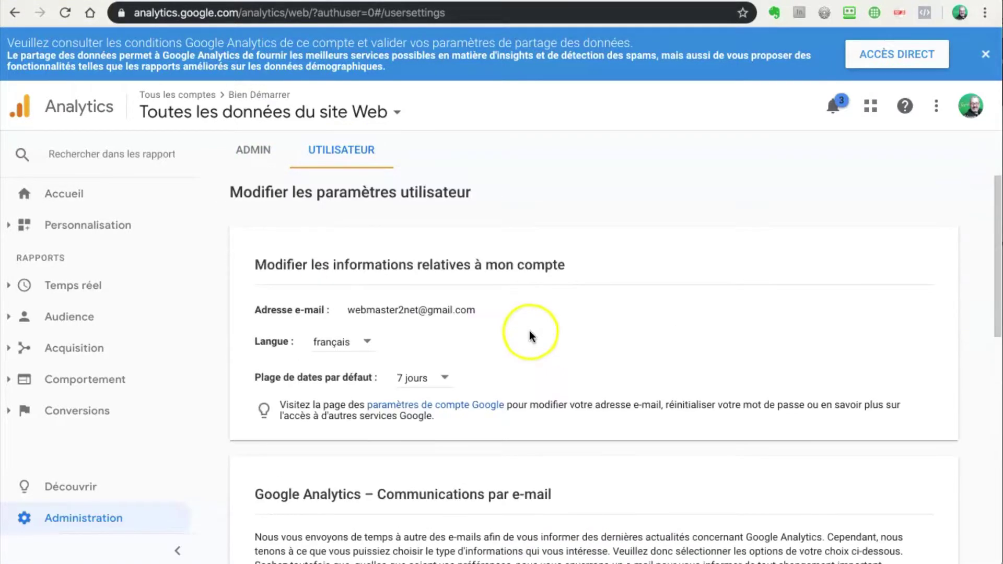
In the Bien Démarrer account settings, read through and accept the Google Measurement Controller-Controller Data Protection Terms flagged as requiring action
click(255, 150)
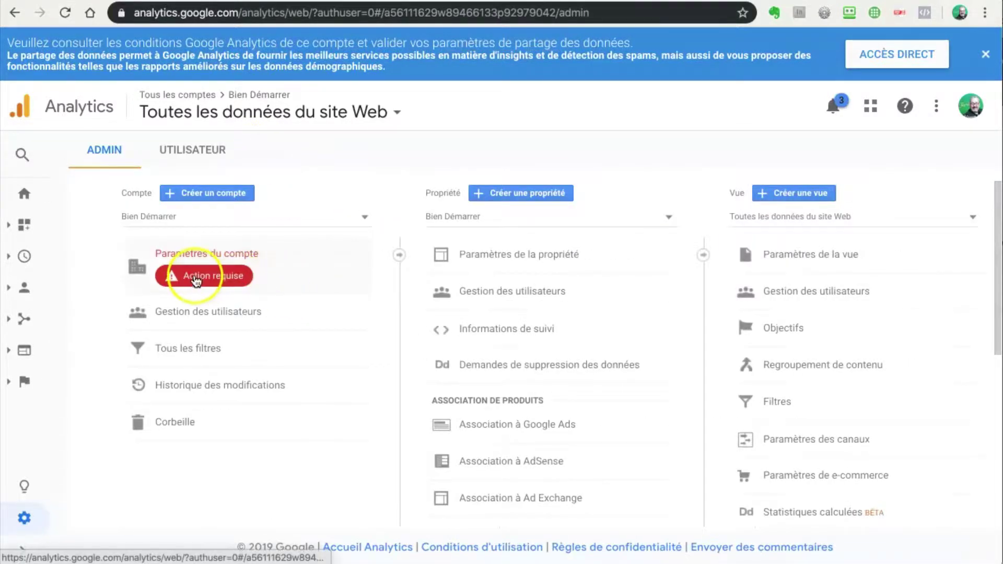
click(202, 277)
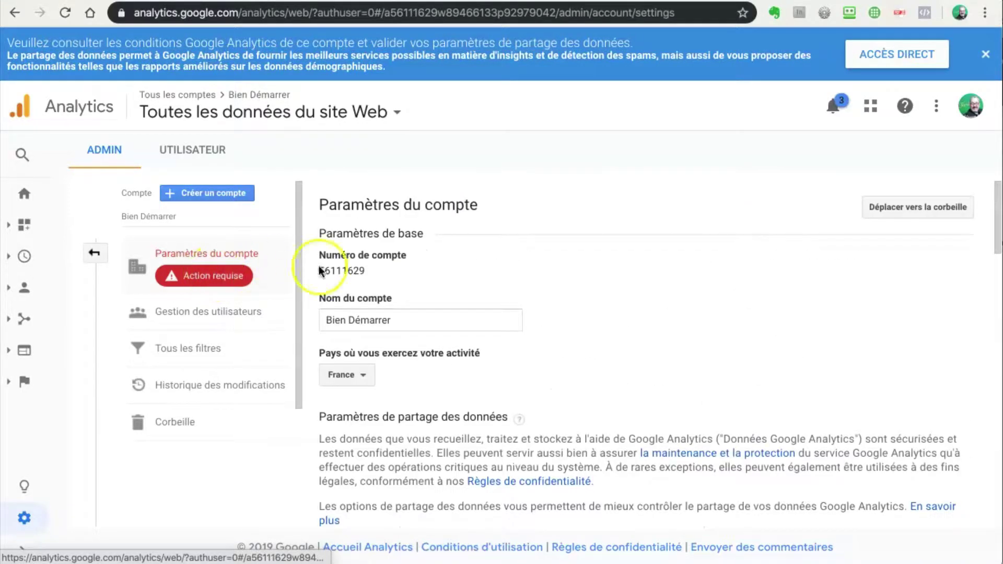
scroll(670, 306, down, 2)
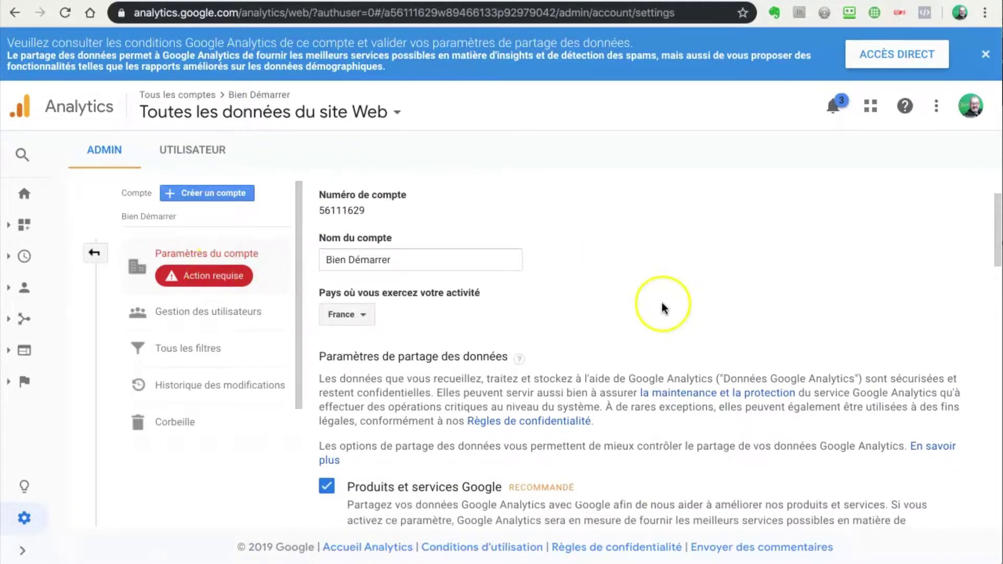
scroll(641, 289, up, 3)
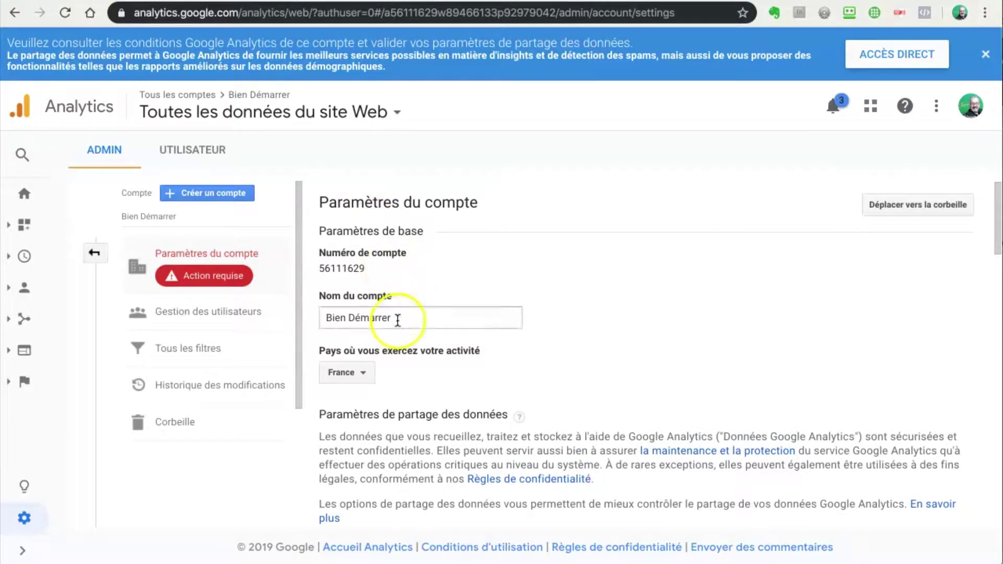
scroll(540, 378, down, 4)
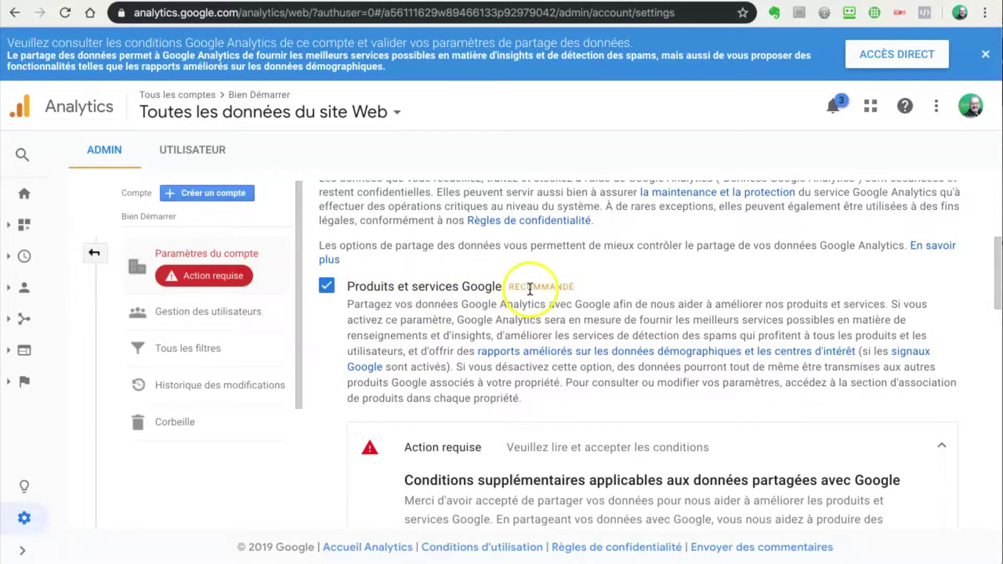
scroll(488, 325, down, 3)
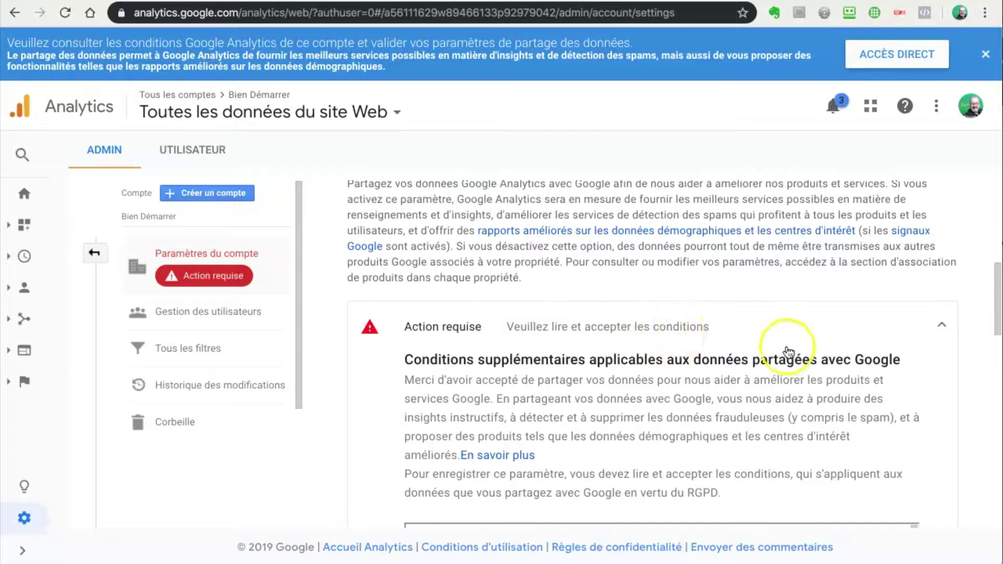
scroll(966, 359, down, 5)
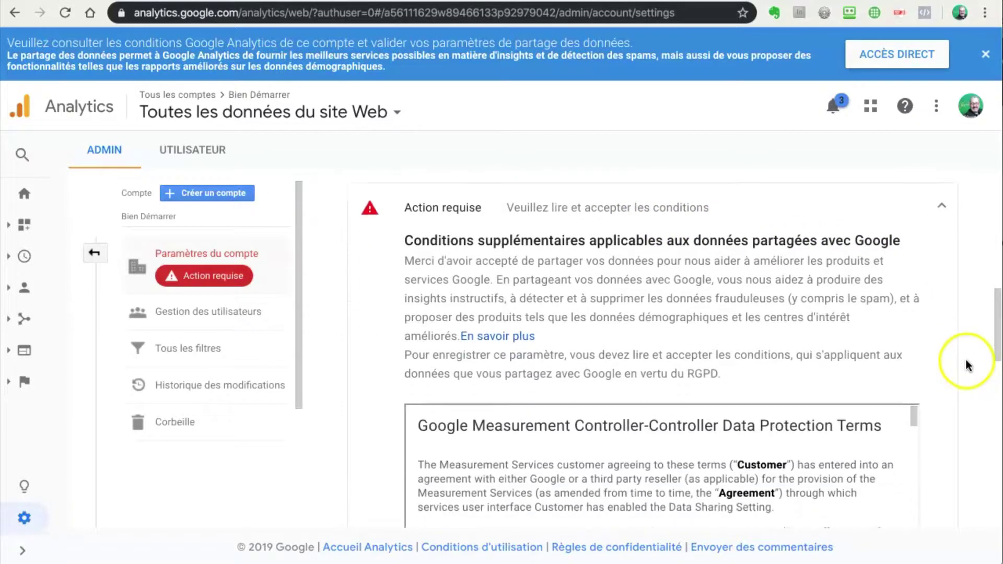
scroll(967, 359, down, 1)
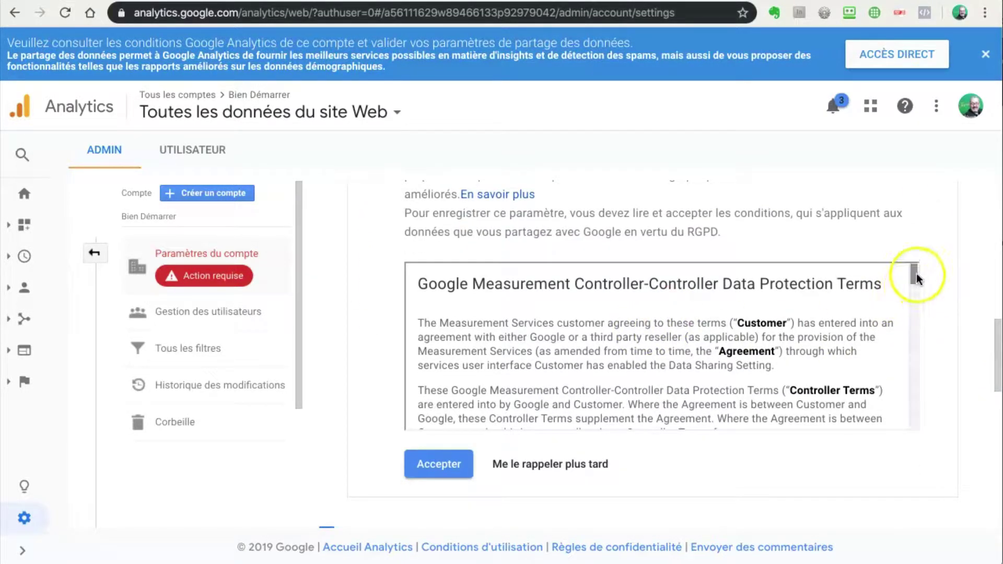
drag(914, 271, 911, 424)
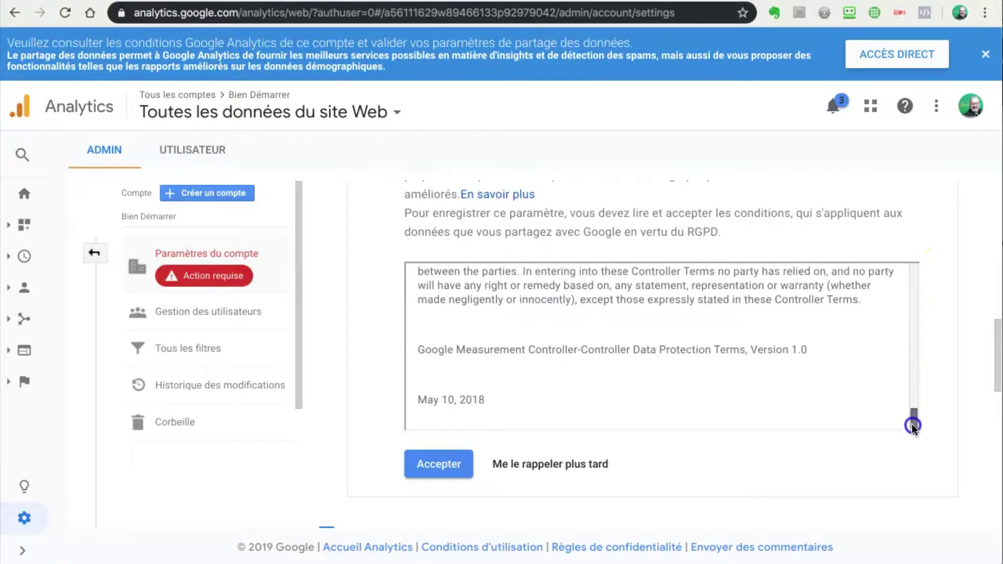
click(448, 467)
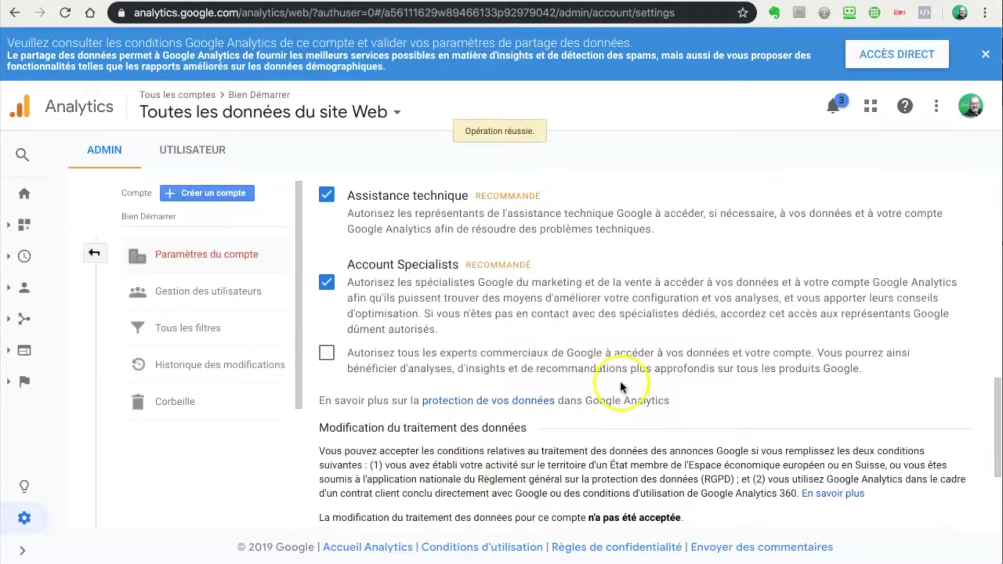
Review the account's data sharing options, from Produits et services Google through Analyse comparative and Assistance technique to Account Specialists
scroll(646, 366, up, 10)
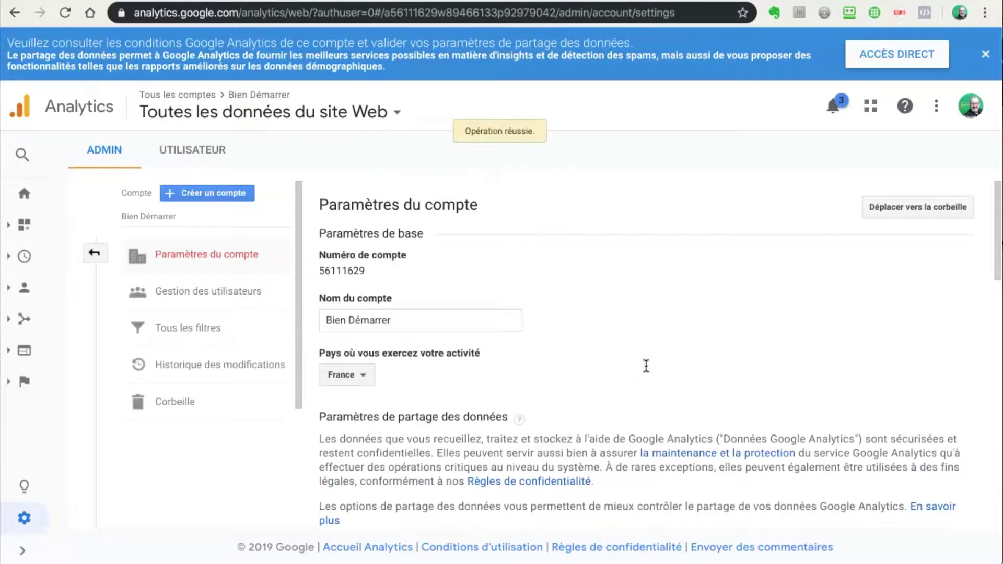
scroll(560, 393, down, 7)
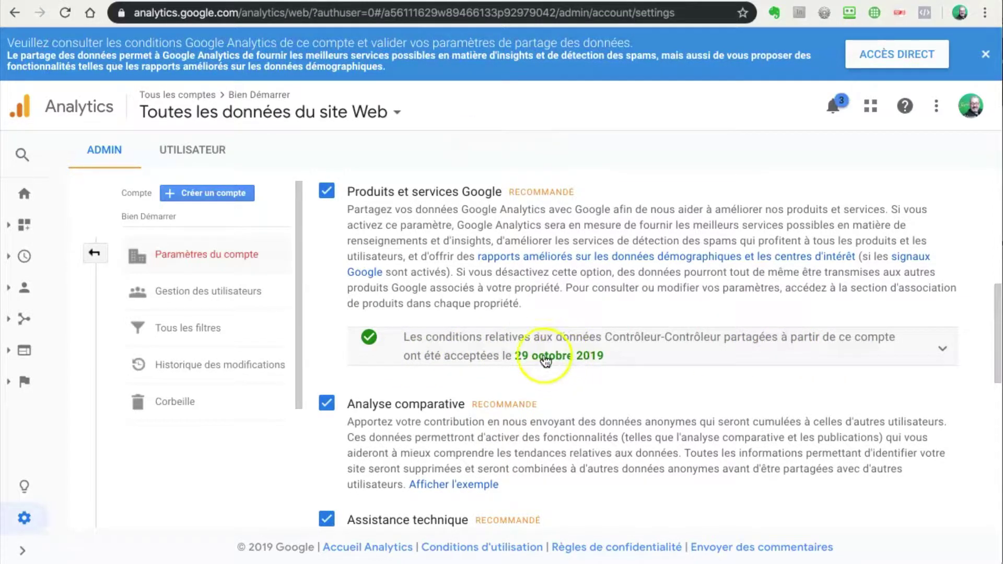
scroll(586, 428, down, 1)
scroll(586, 428, down, 3)
scroll(505, 405, down, 4)
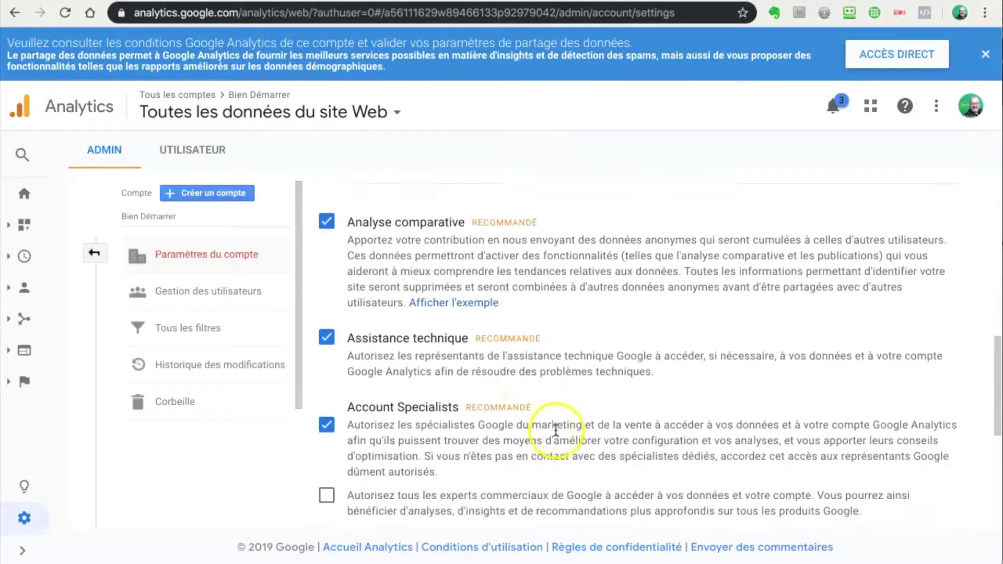
scroll(507, 444, down, 3)
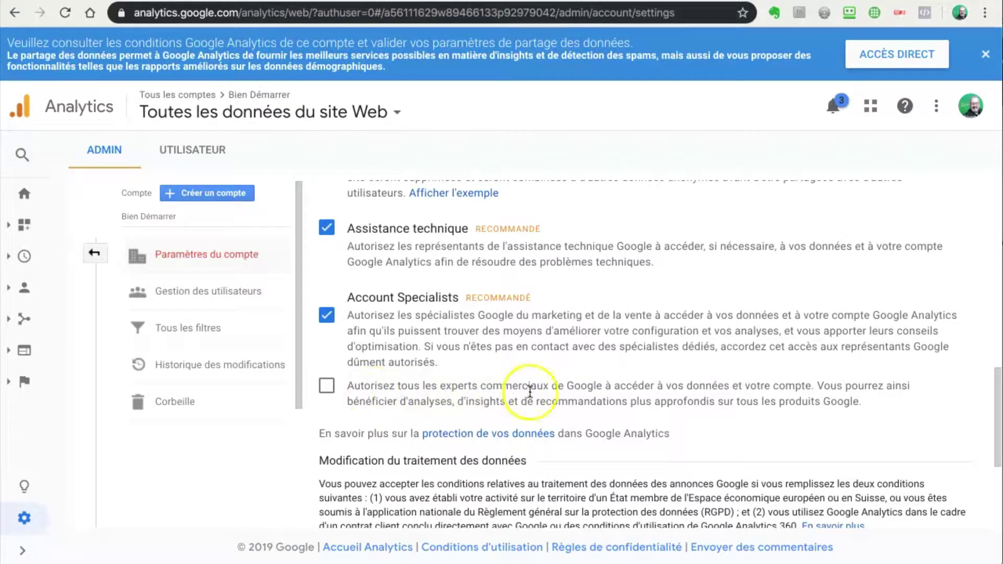
scroll(597, 406, down, 1)
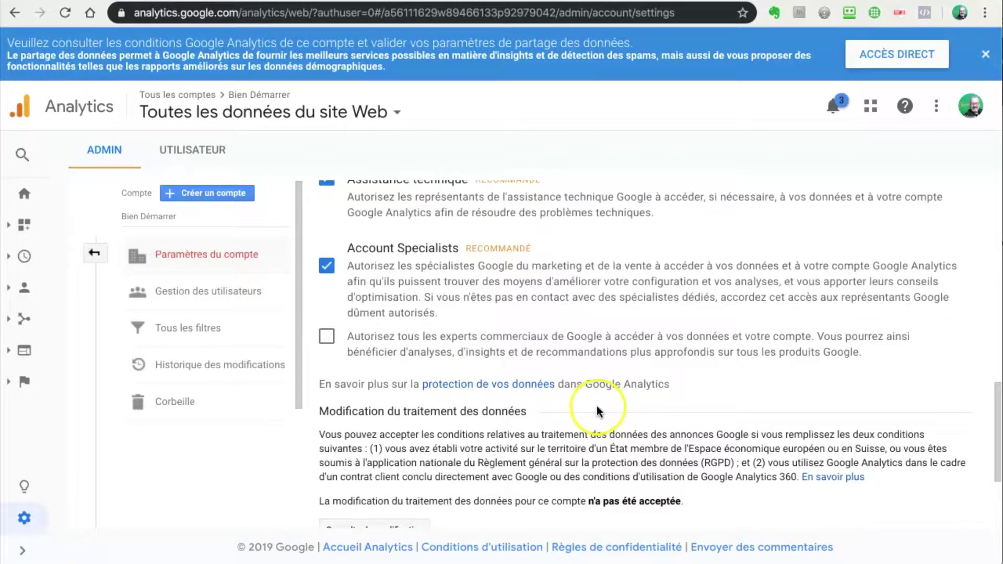
scroll(597, 407, down, 1)
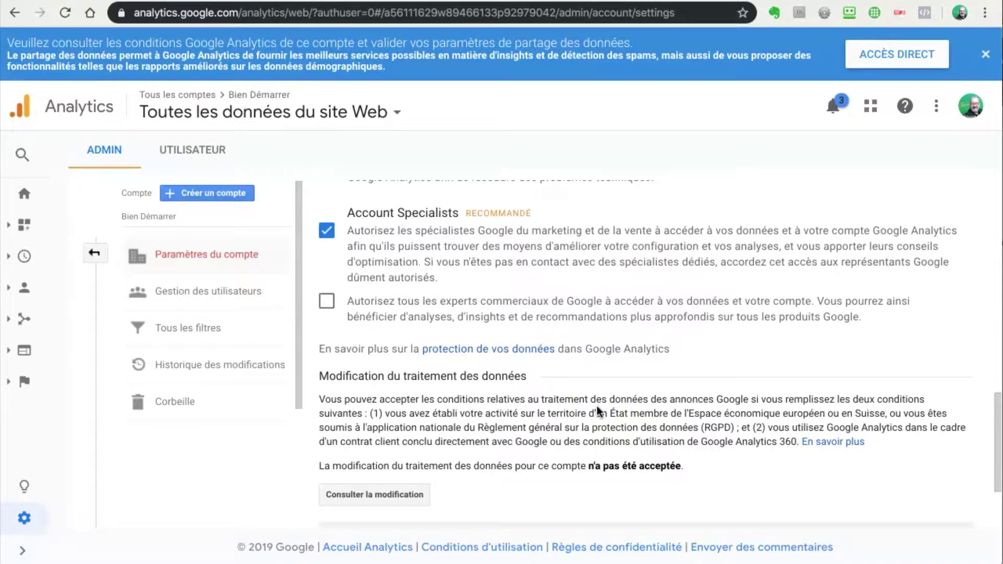
Consult and accept the data processing amendment (Modification du traitement des données) for the account, and save the account settings
scroll(596, 406, up, 1)
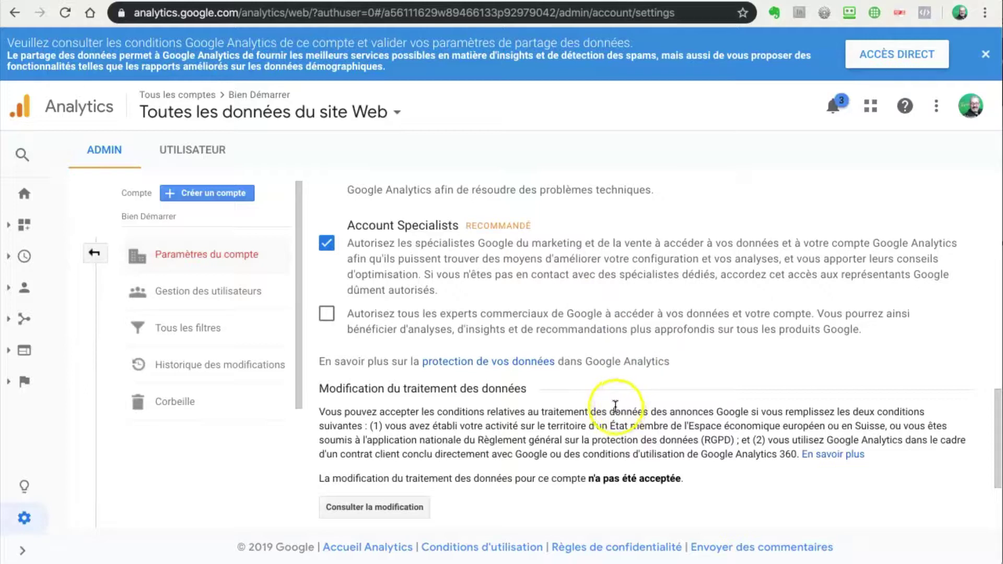
scroll(618, 405, down, 3)
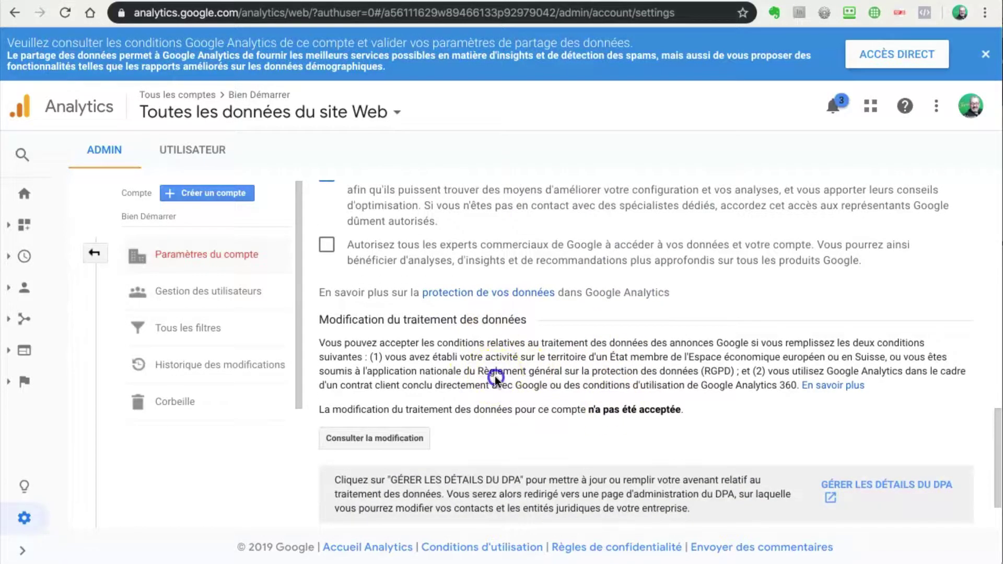
scroll(575, 389, down, 3)
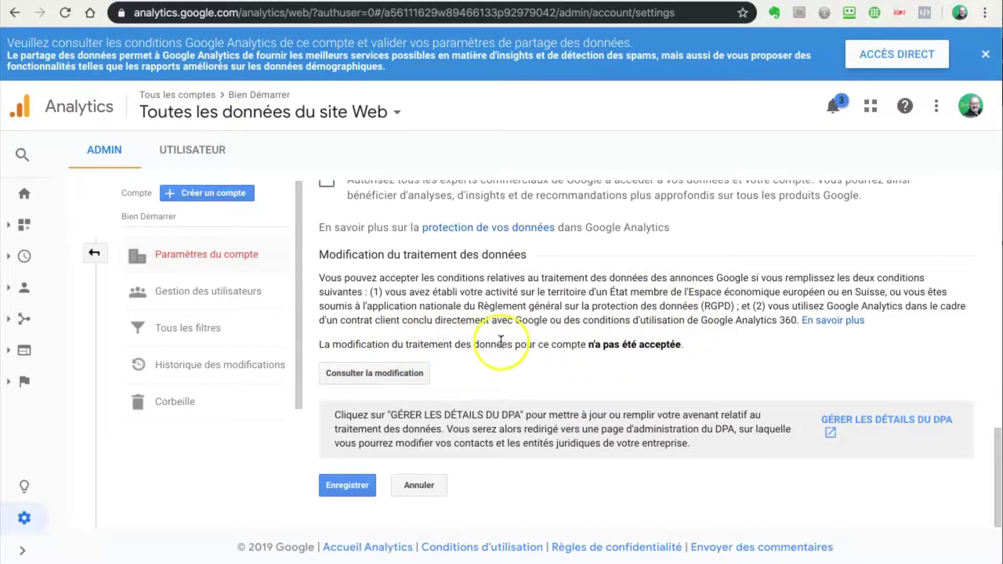
click(382, 373)
scroll(507, 398, down, 3)
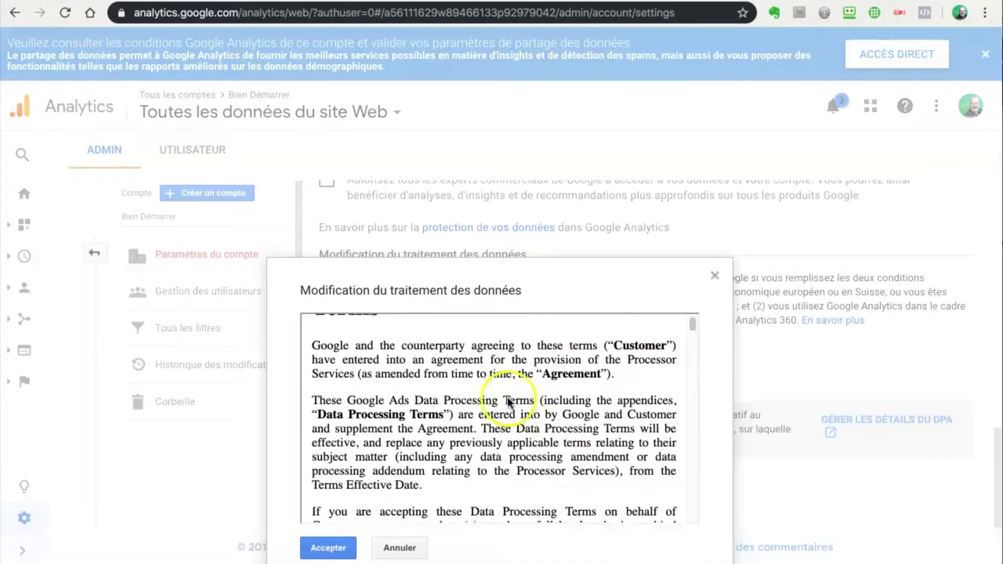
scroll(541, 408, down, 8)
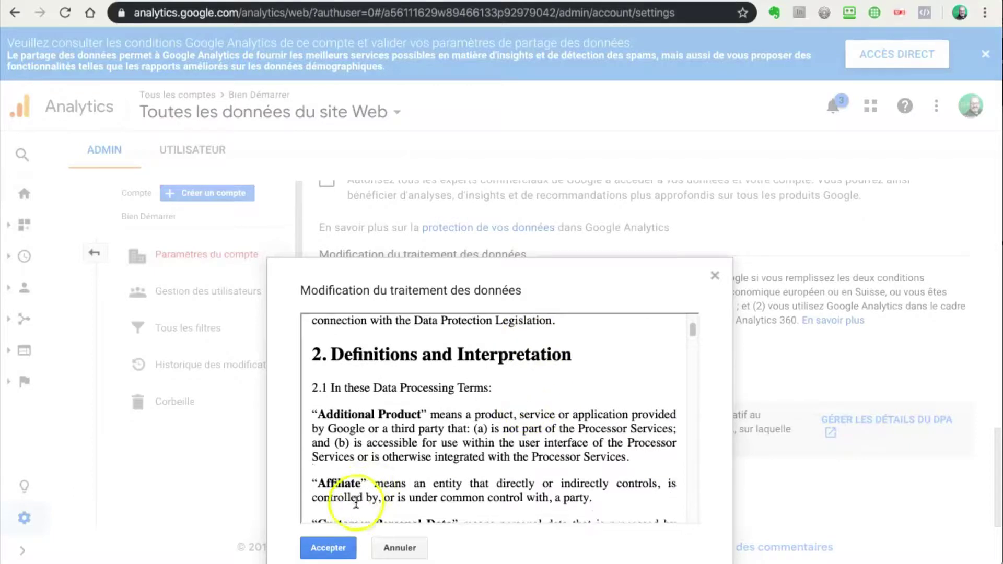
click(336, 548)
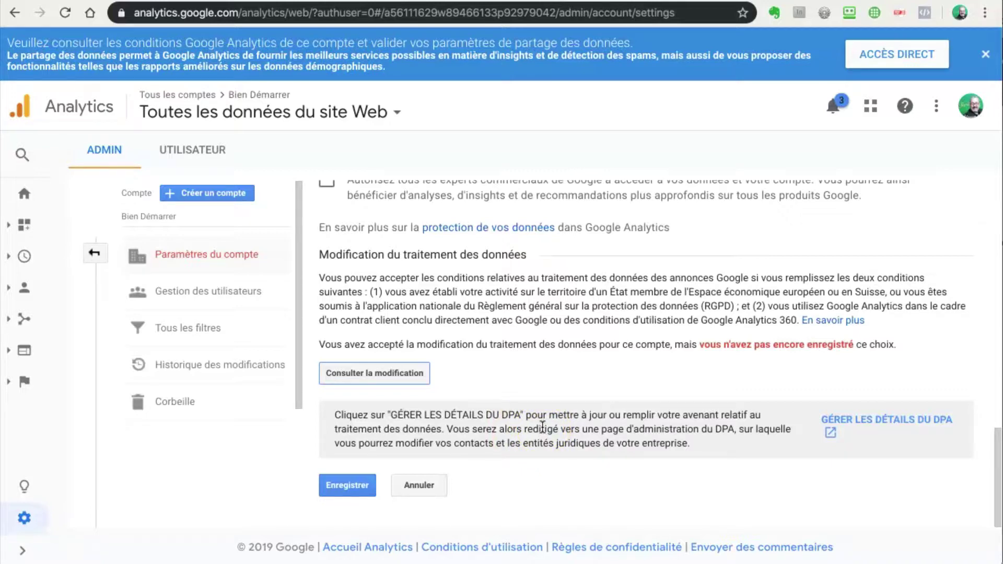
click(347, 485)
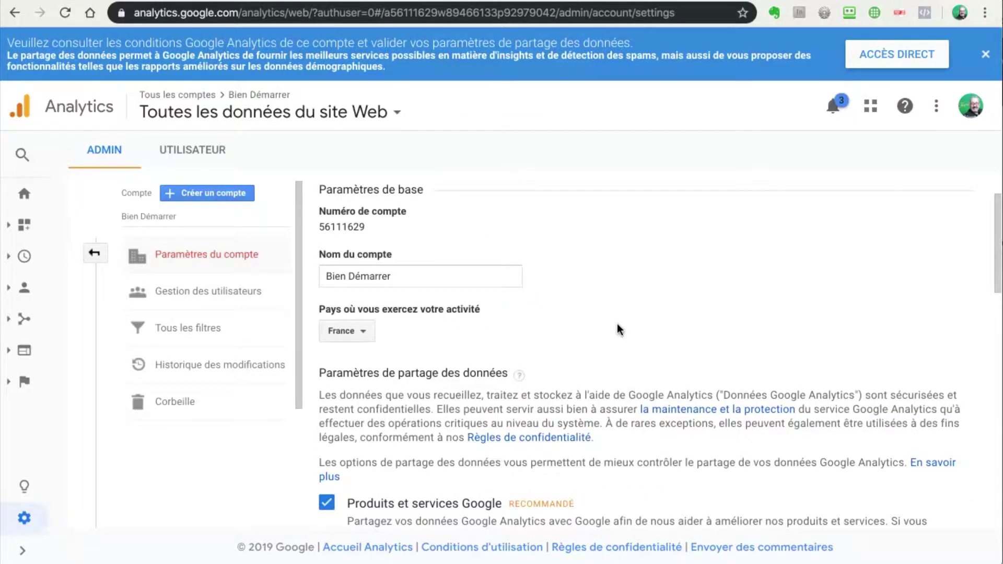
Return to the administration overview and examine the options available at account, property and view level
click(588, 332)
scroll(605, 357, down, 1)
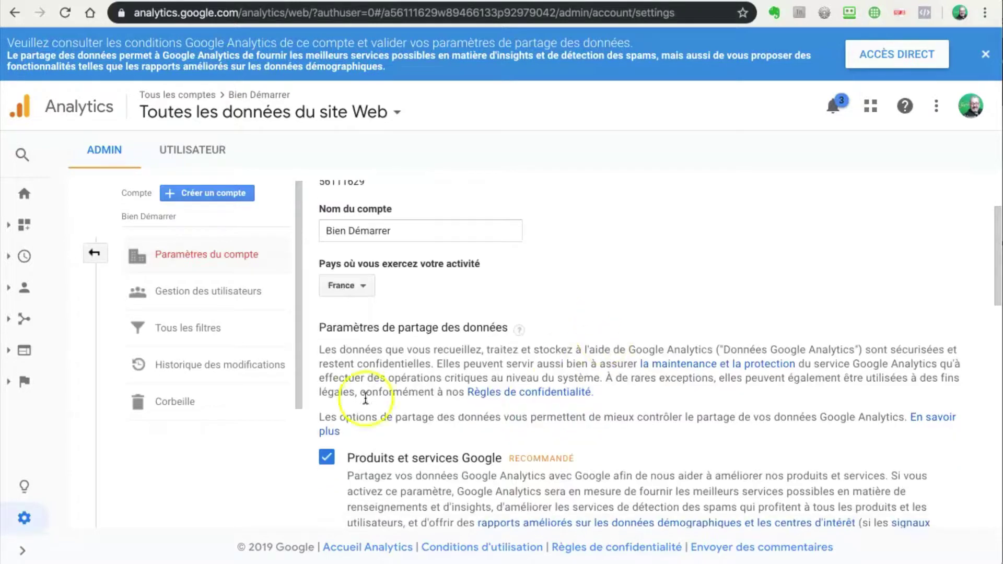
click(22, 551)
click(90, 523)
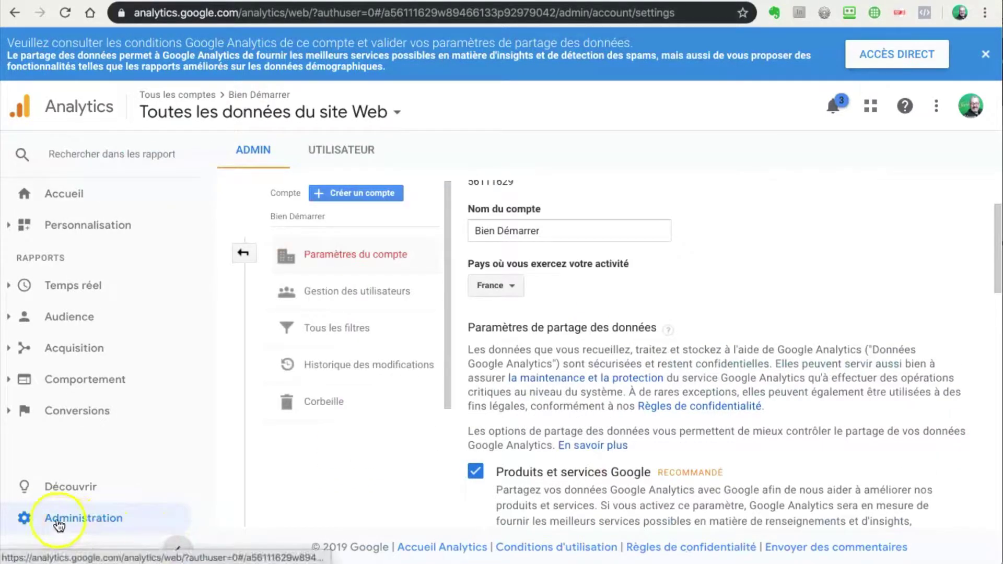
click(88, 522)
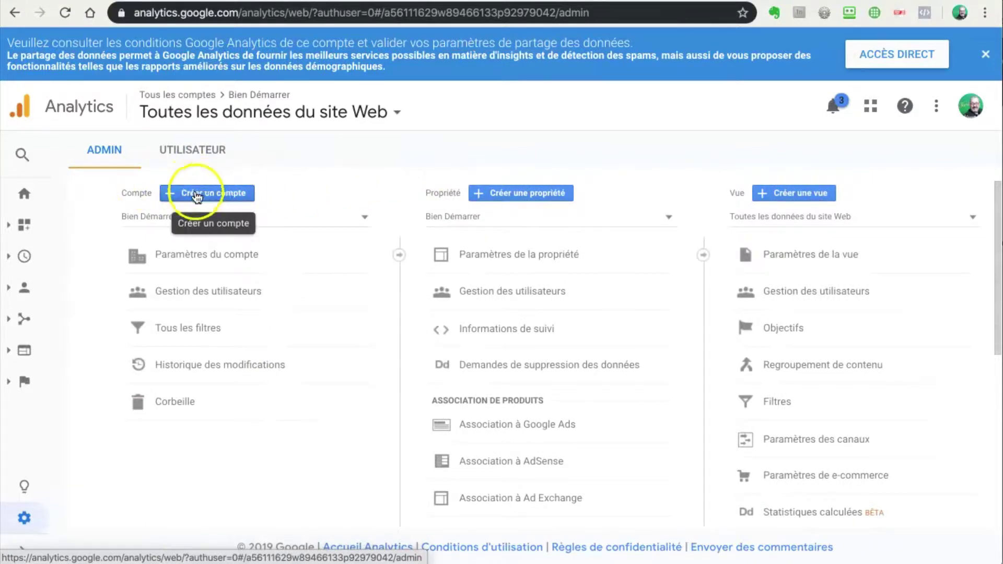
click(23, 551)
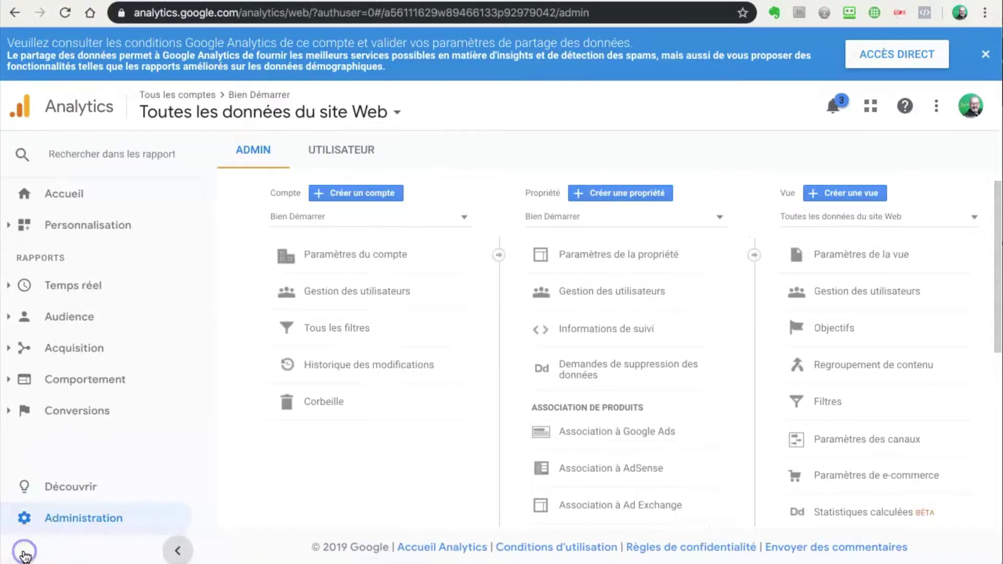
click(173, 552)
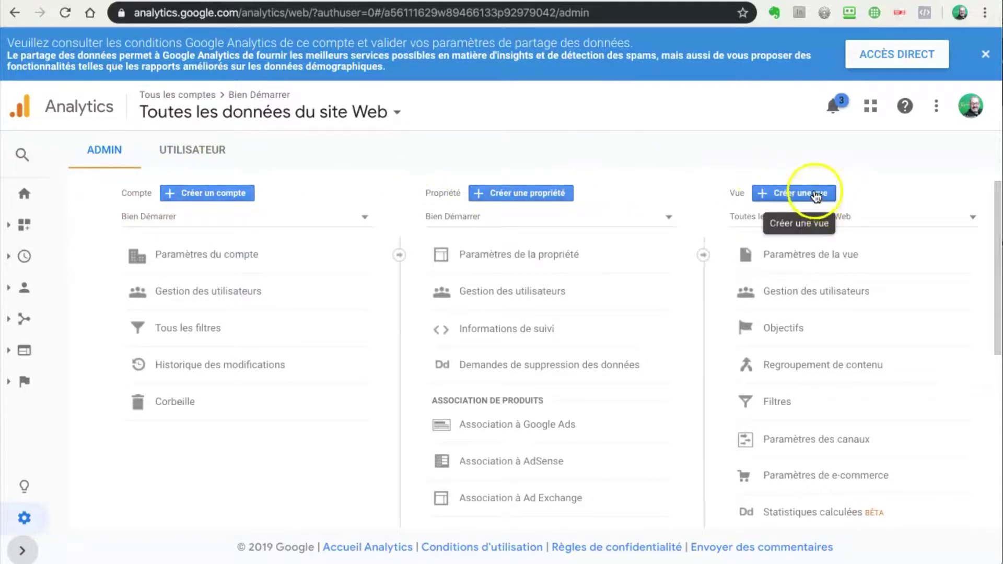
scroll(620, 297, down, 7)
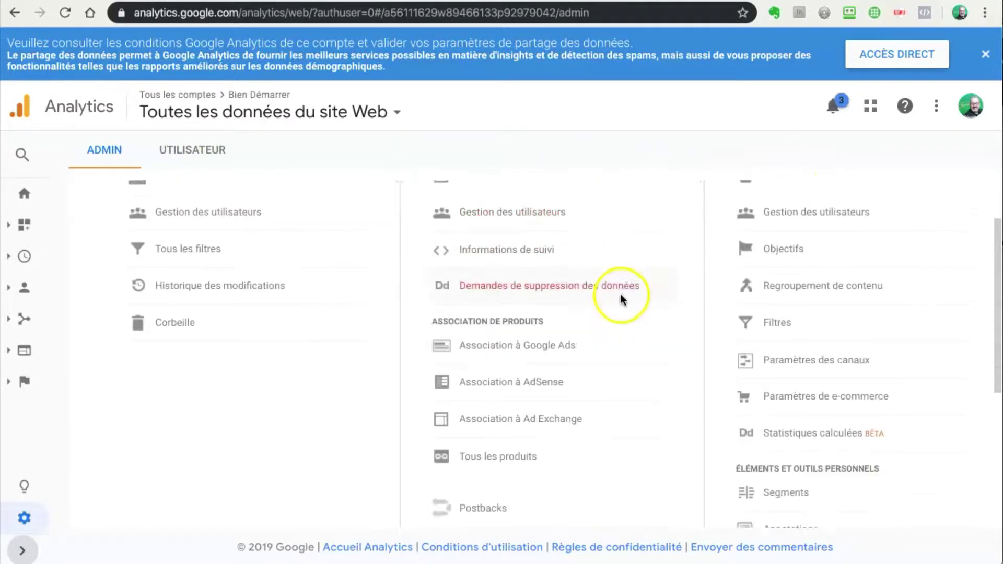
scroll(622, 295, up, 7)
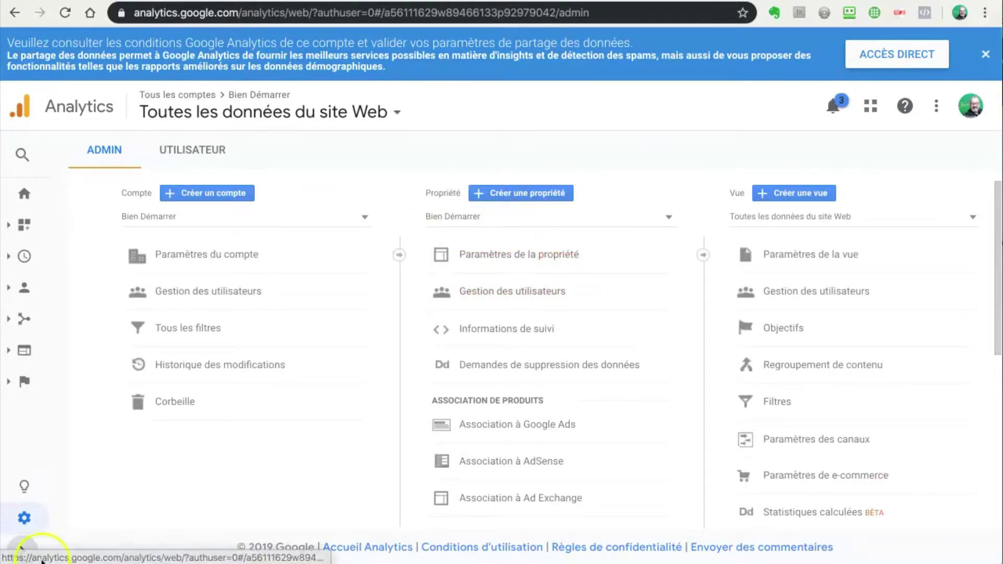
Reopen the account settings and highlight the account number under the basic settings
click(24, 549)
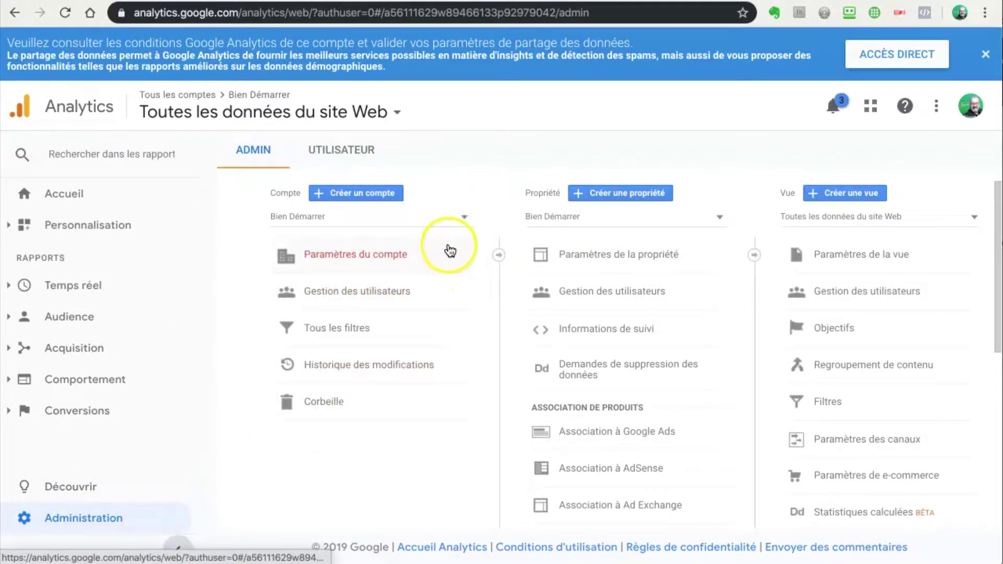
click(359, 256)
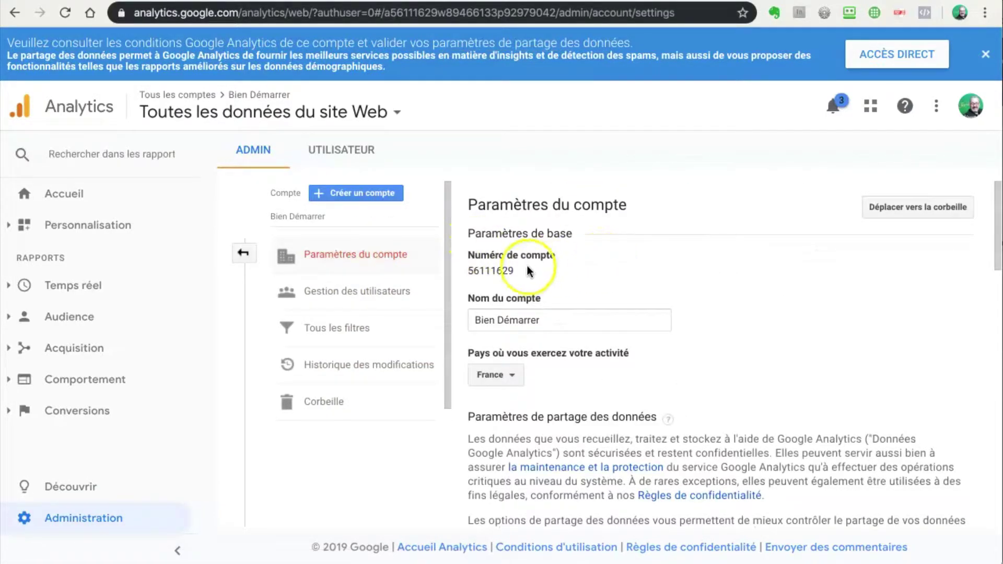
drag(515, 271, 467, 273)
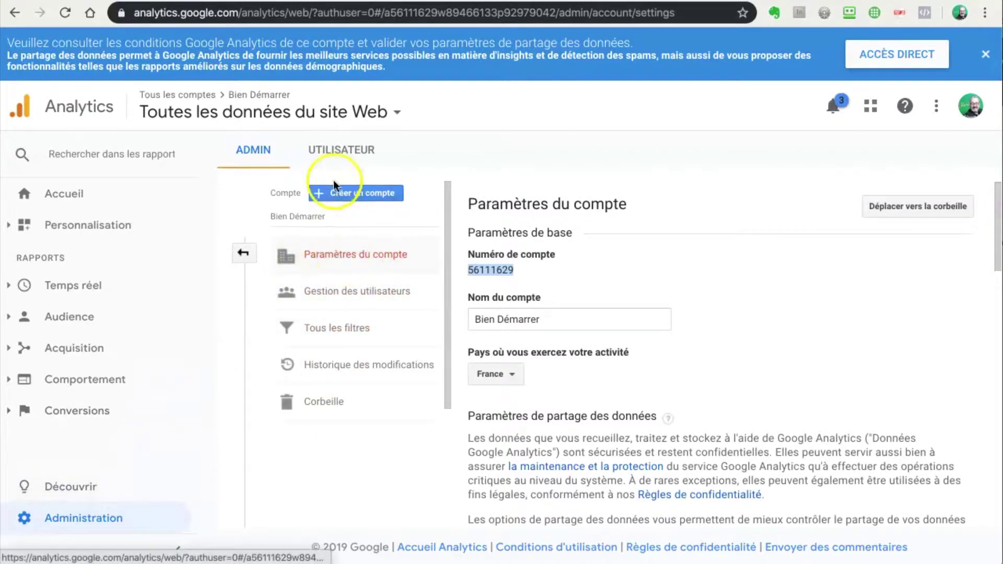
Examine the users and permissions at account level, and return to the administration overview
click(349, 296)
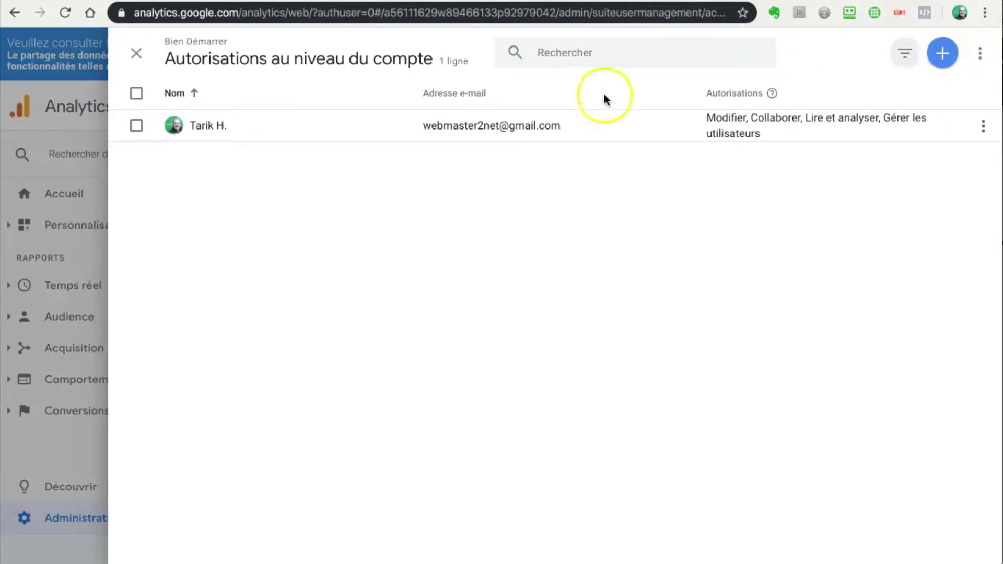
click(137, 54)
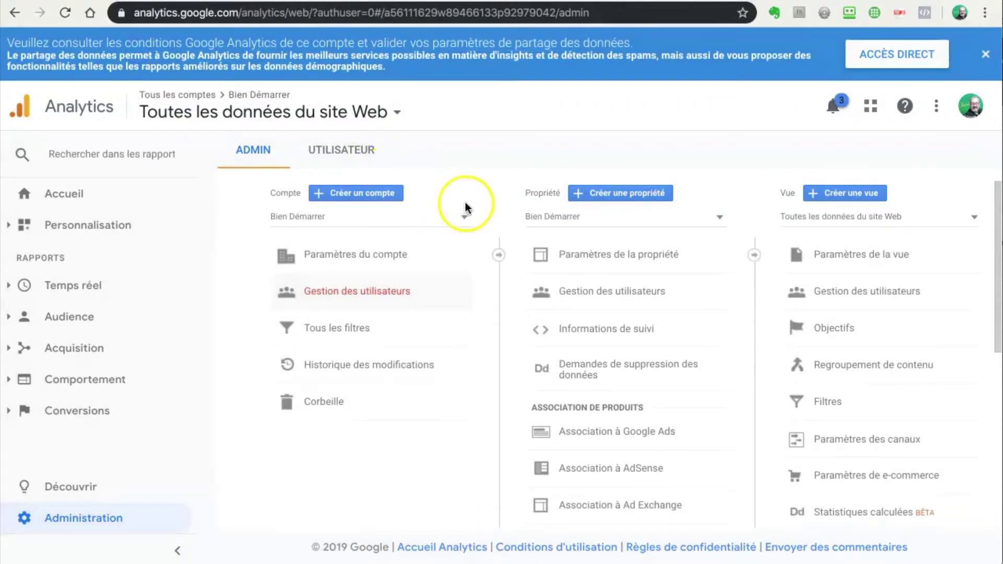
Start adding a filter from the account's filter list and examine the form's name, filter type and view assignment settings
click(353, 332)
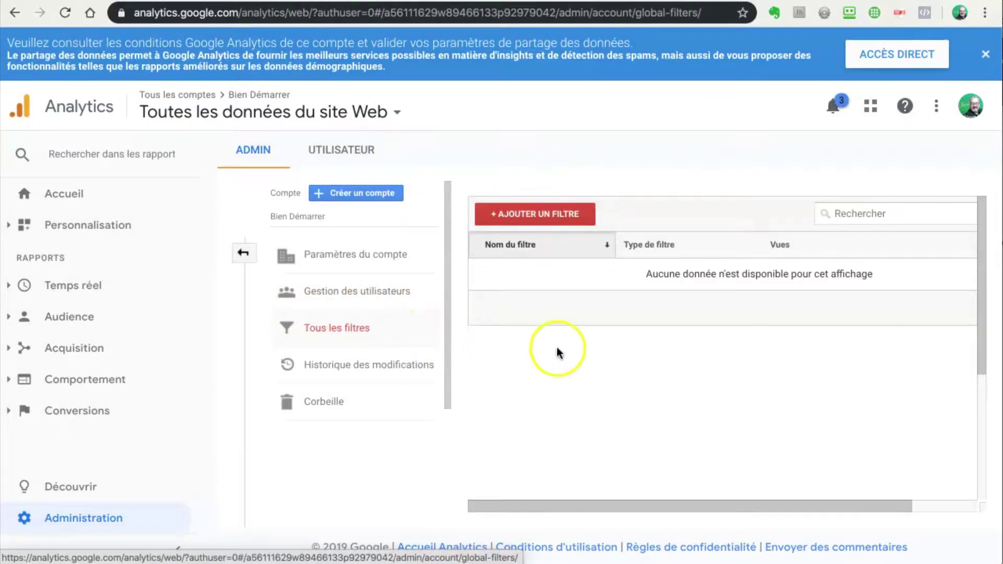
click(573, 214)
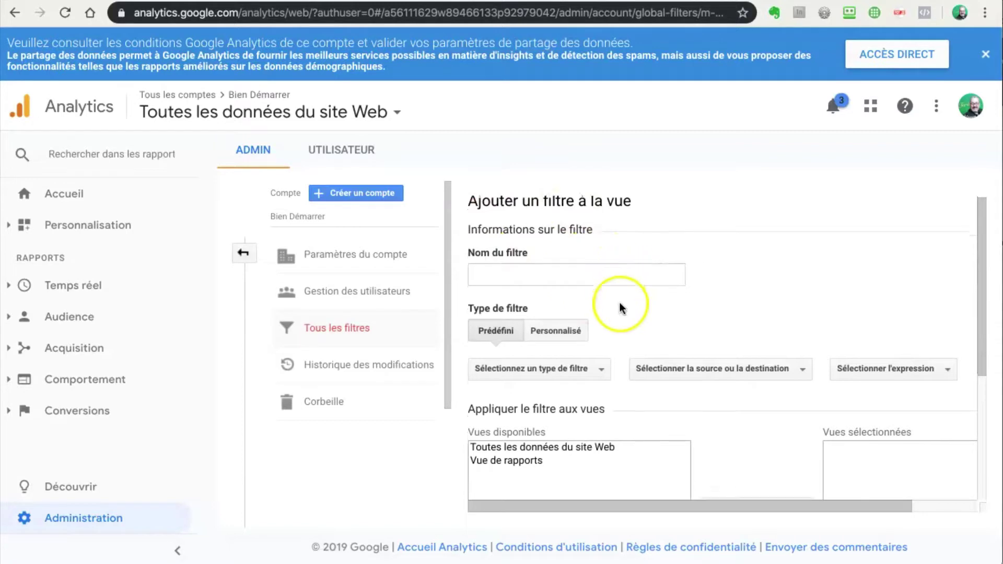
scroll(622, 304, down, 2)
scroll(611, 301, down, 1)
scroll(603, 295, up, 2)
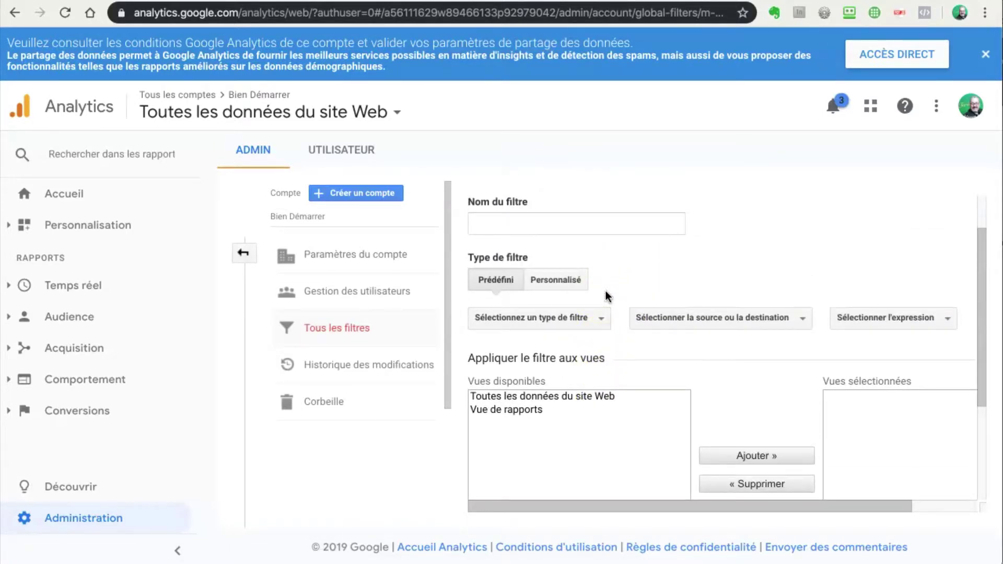
scroll(609, 290, down, 1)
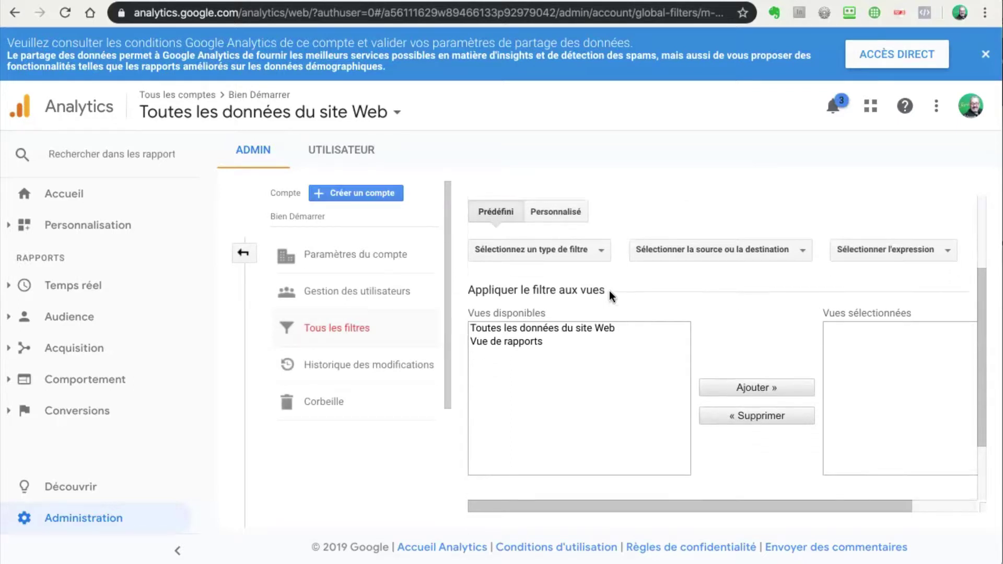
scroll(609, 290, up, 1)
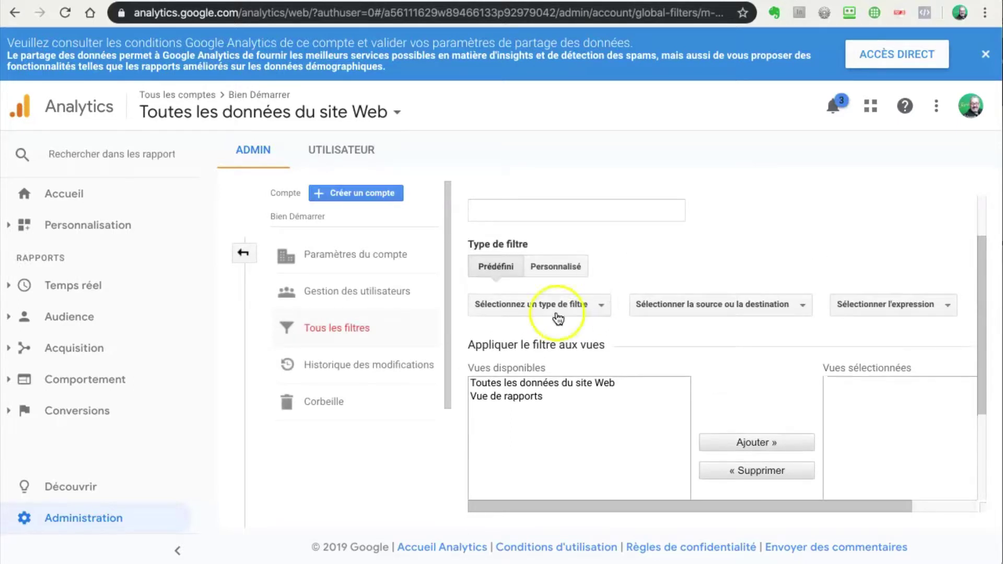
Set the predefined filter type to Inclure uniquement and review the available source or destination and expression options
click(597, 305)
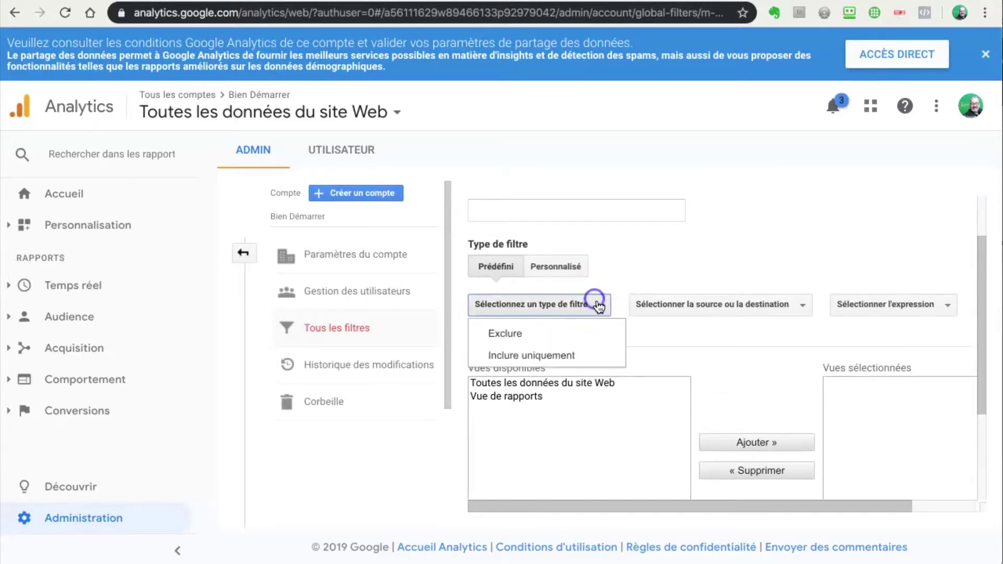
click(536, 356)
click(715, 306)
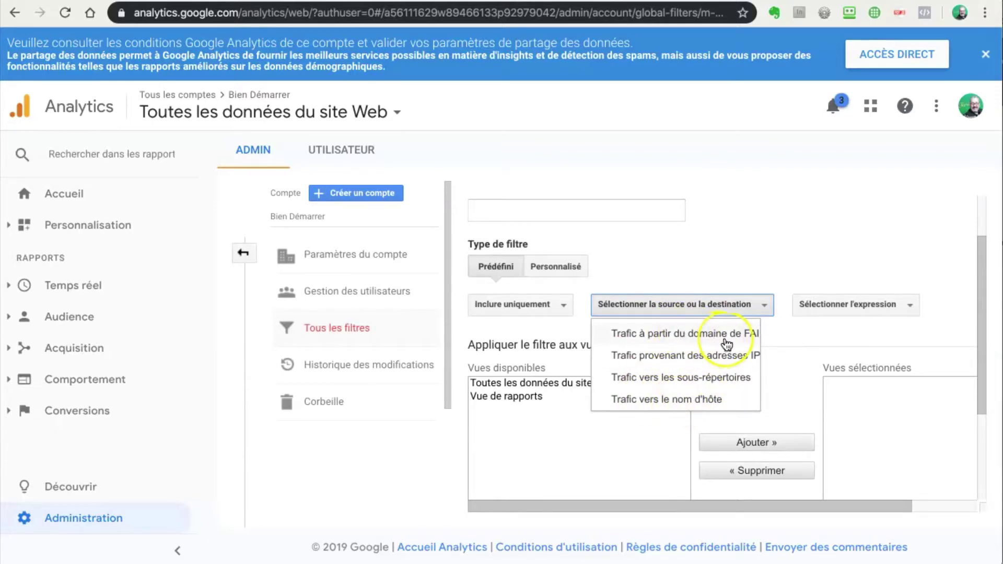
click(801, 336)
click(893, 309)
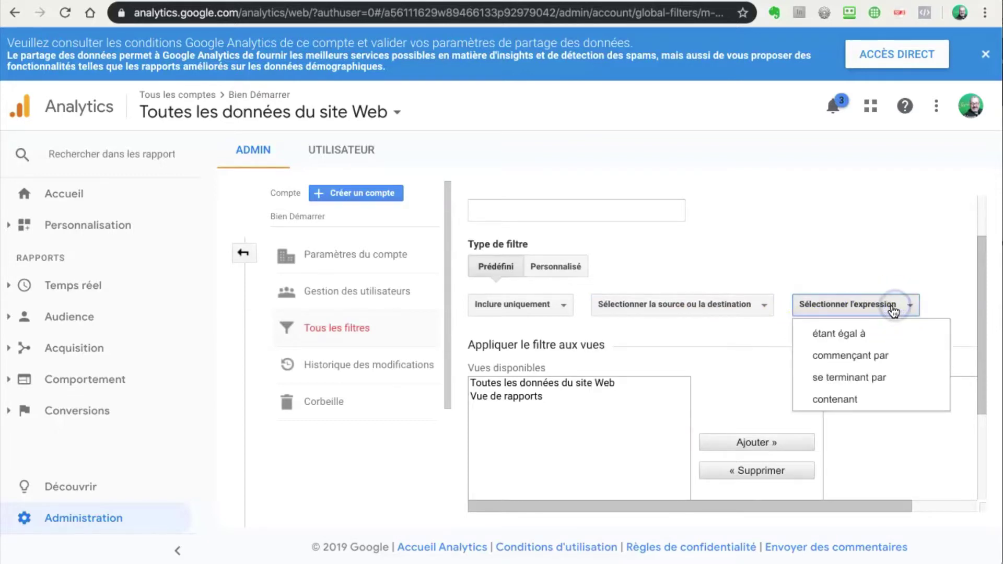
scroll(856, 338, right, 1)
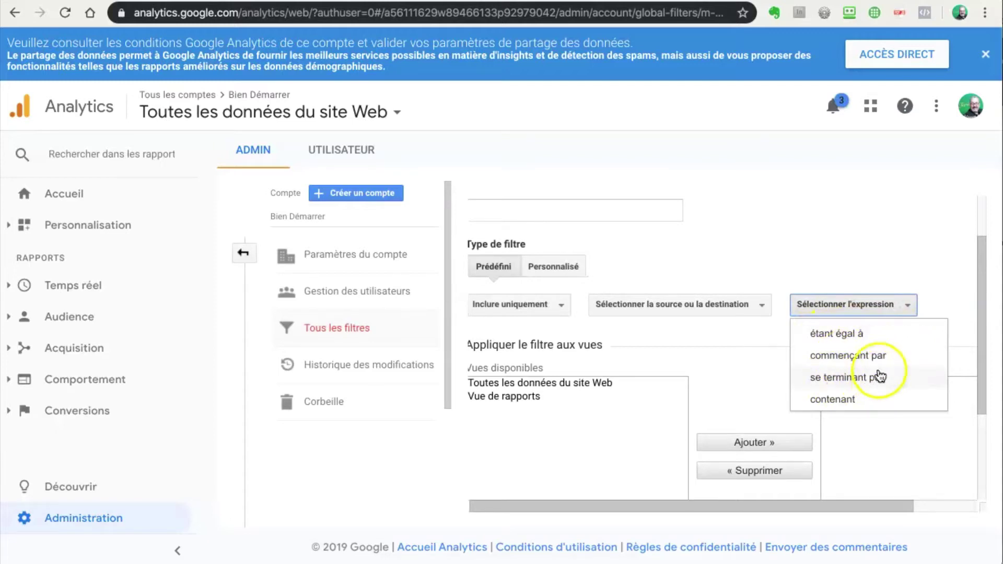
click(720, 343)
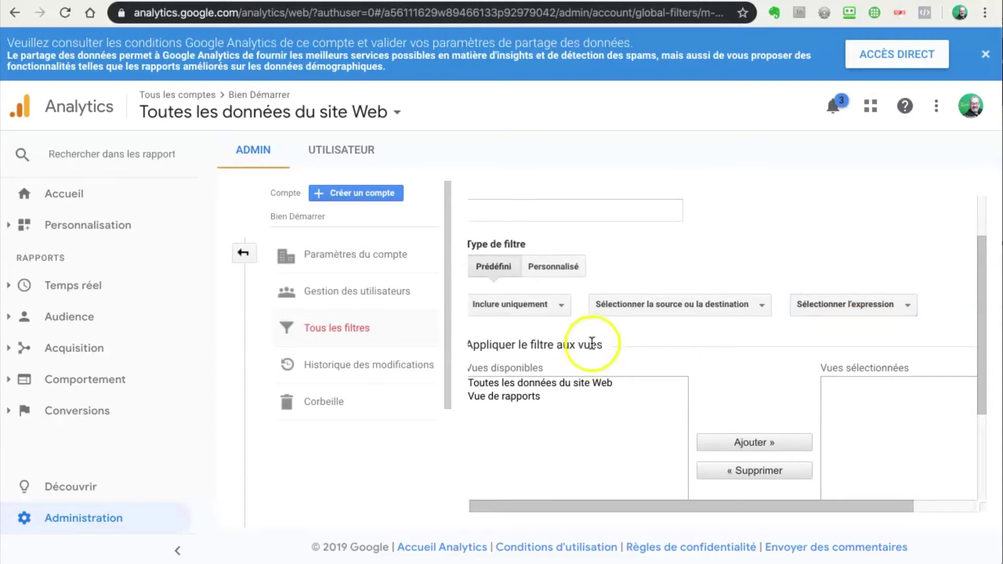
scroll(595, 343, left, 1)
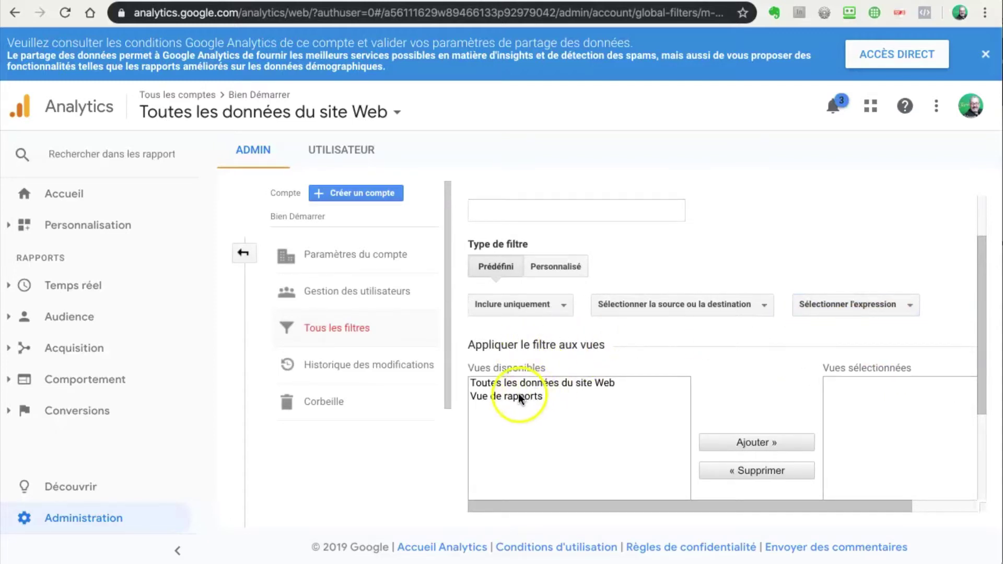
Add Toutes les données du site Web to the filter's selected views and remove it again
click(527, 382)
scroll(543, 379, down, 1)
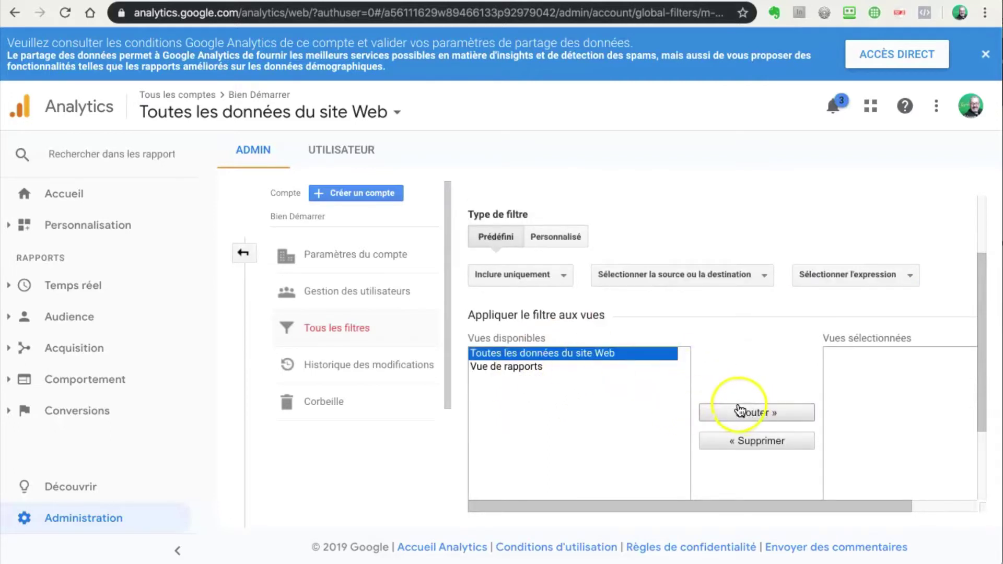
click(754, 411)
click(853, 354)
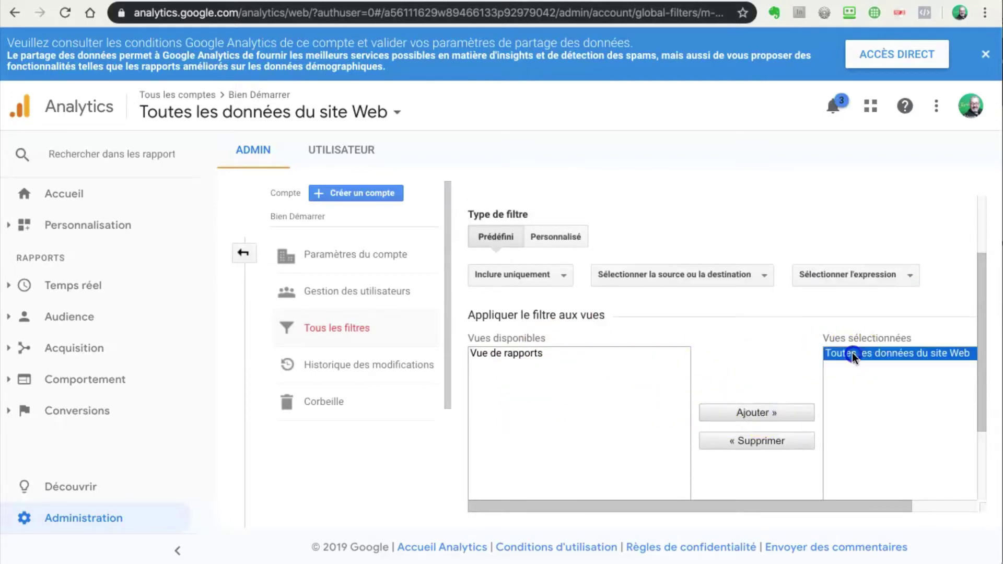
click(741, 440)
click(509, 353)
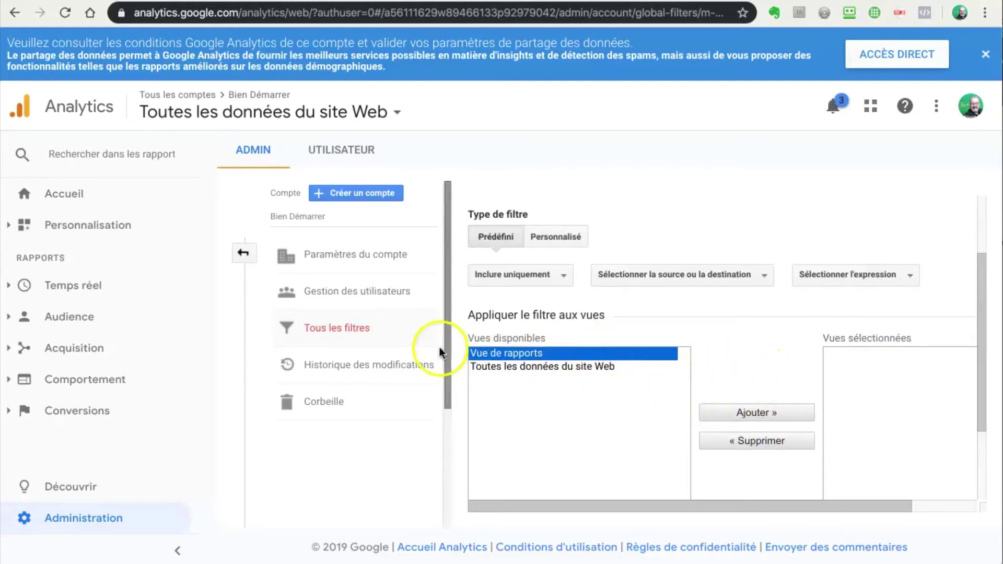
Discard the unsaved filter and review the account's change history (Historique des modifications), including the full description of the entry
click(367, 367)
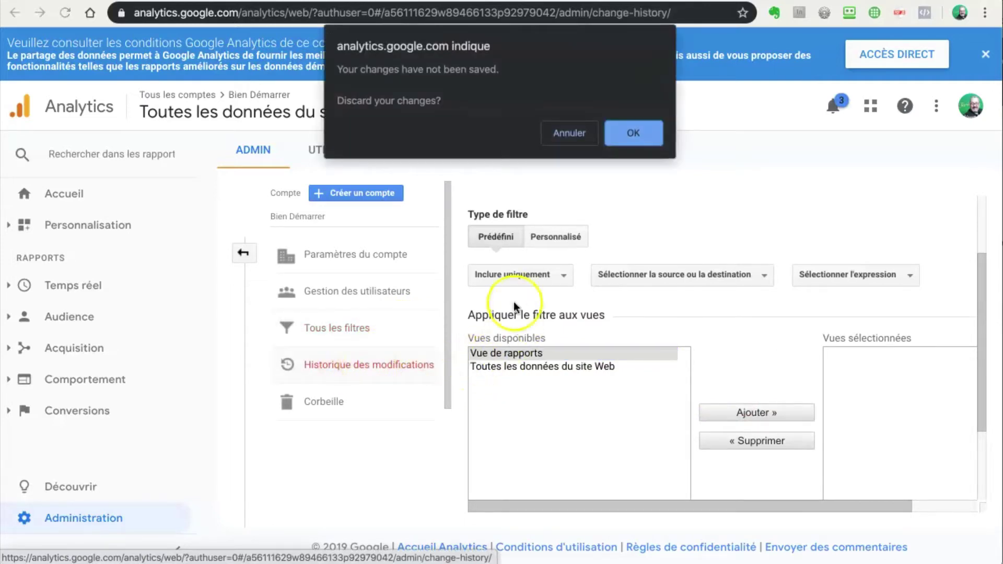
click(628, 134)
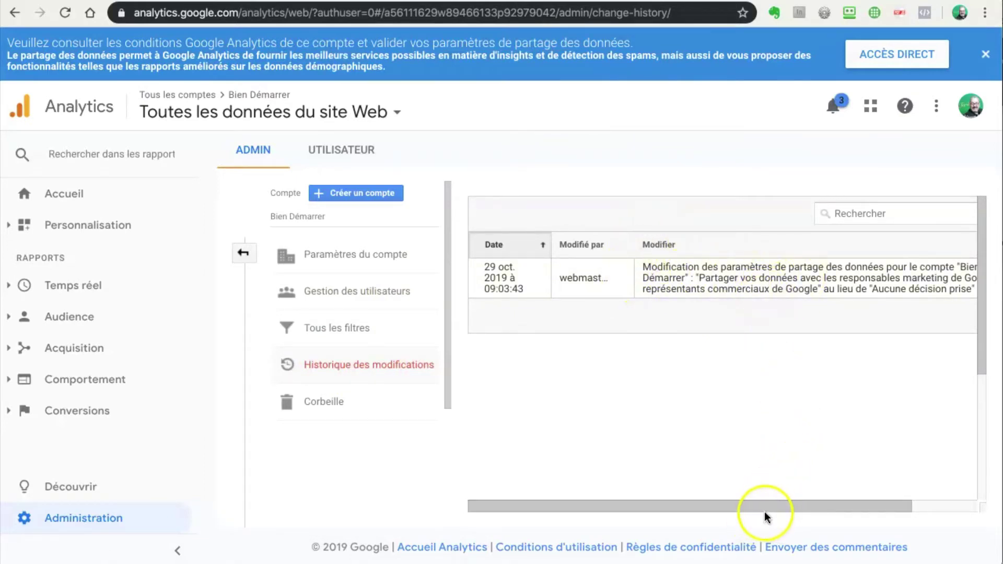
drag(749, 509, 814, 506)
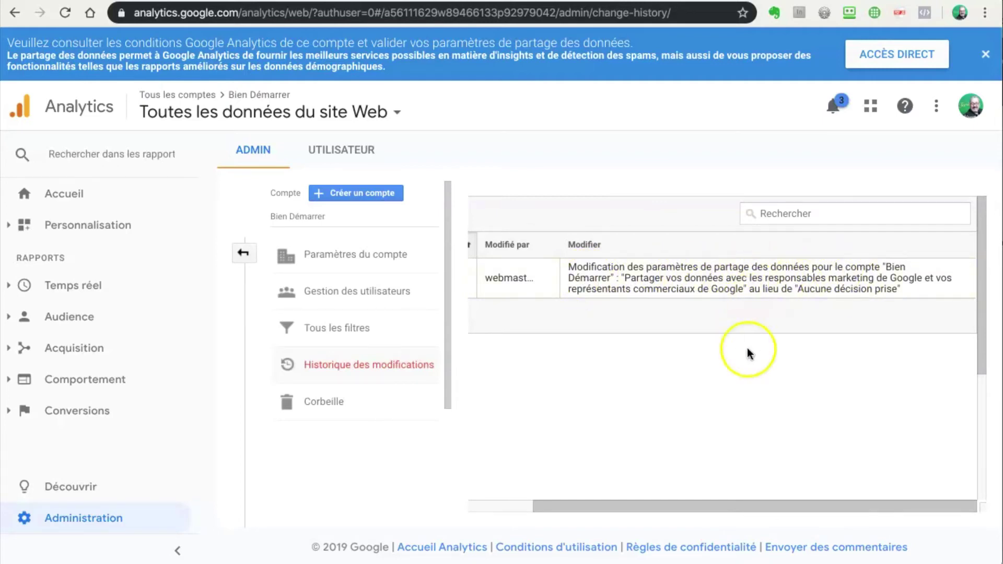
click(693, 503)
drag(692, 503, 627, 503)
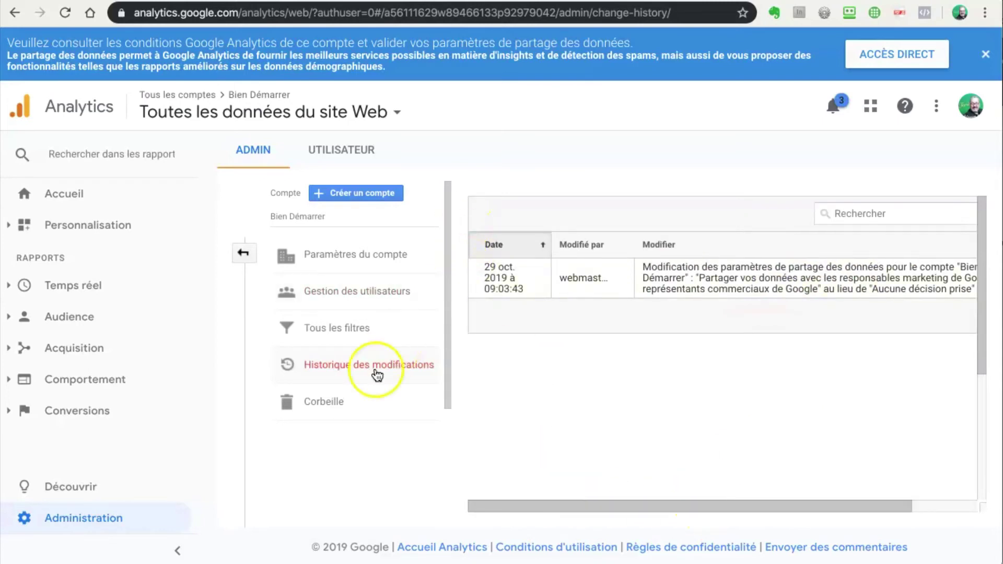